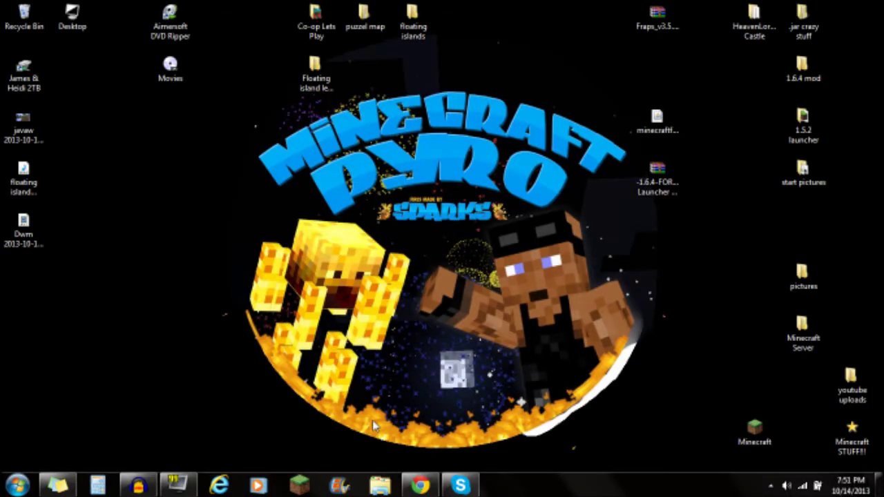
Switch to Chrome and review the Launcher Mod v0.1.1 forum post down to its spoiler sections
drag(561, 307, 690, 176)
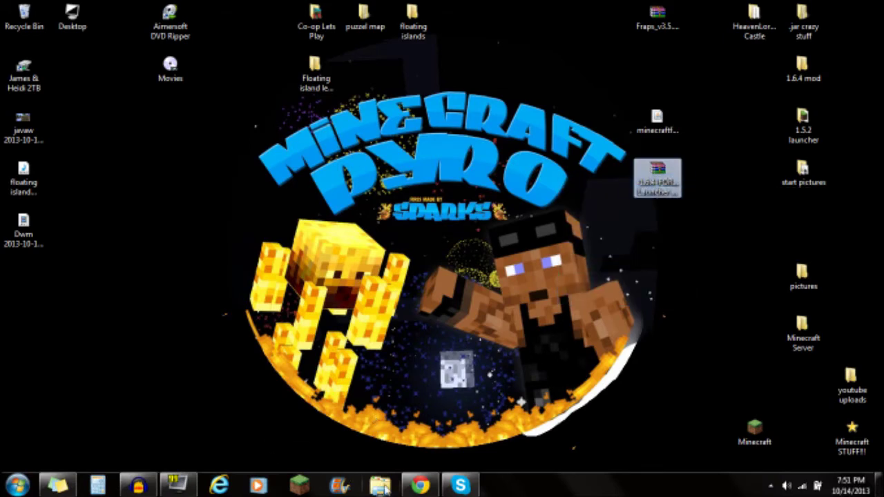
click(419, 484)
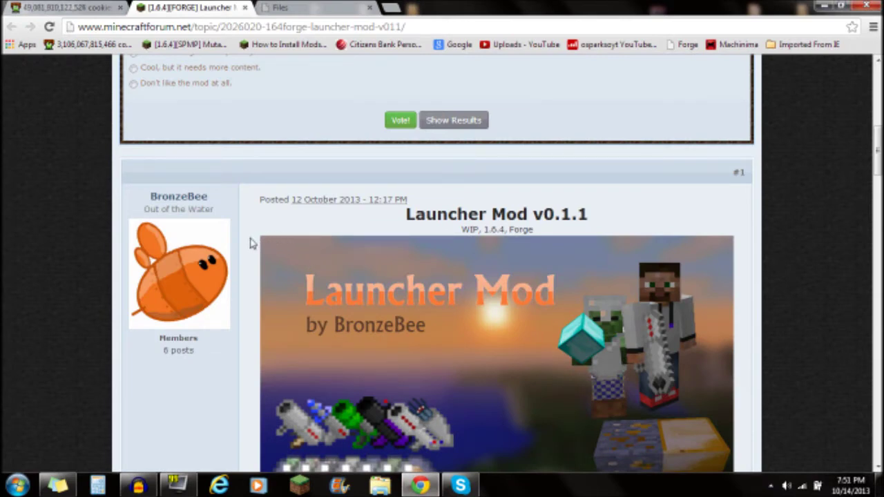
scroll(256, 249, down, 3)
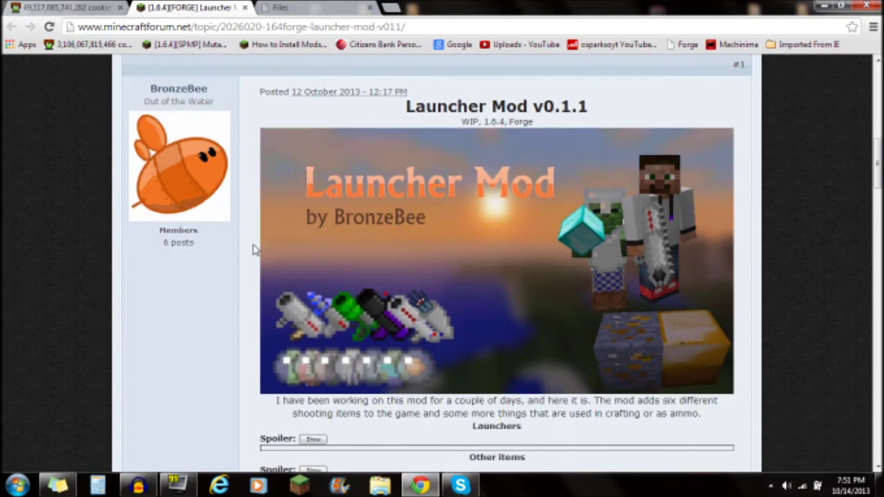
scroll(249, 240, up, 4)
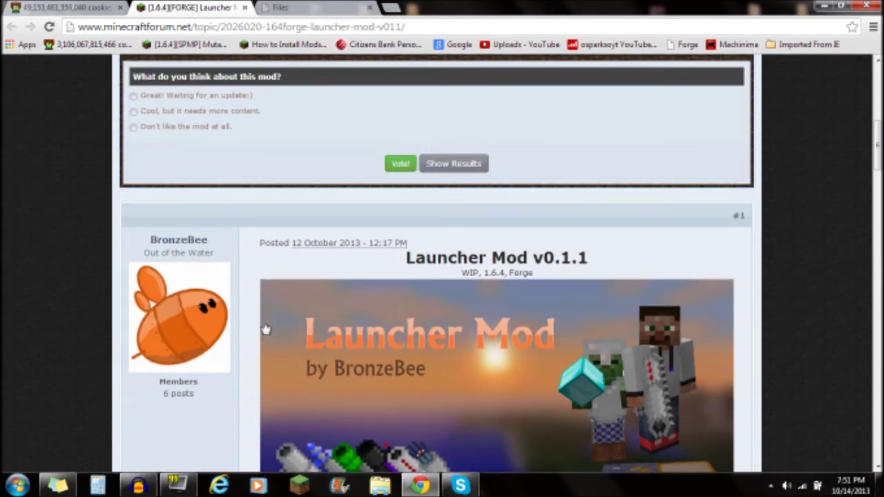
scroll(265, 329, down, 3)
scroll(259, 314, down, 3)
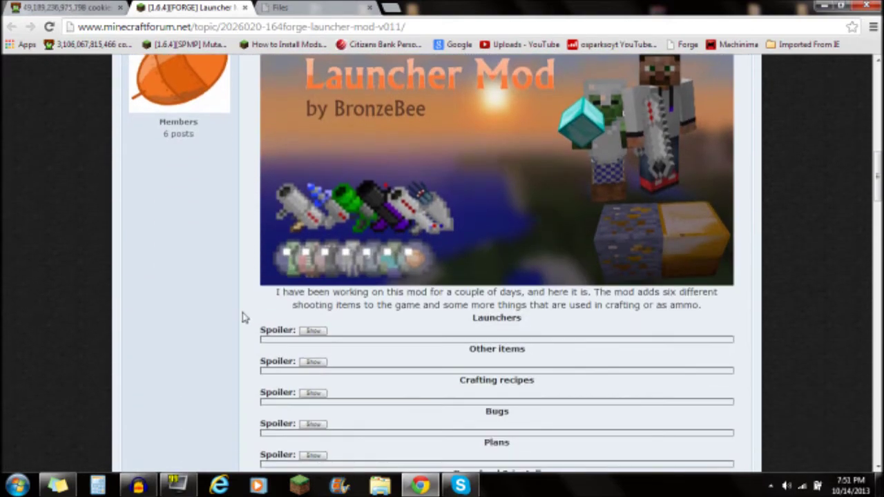
scroll(242, 315, down, 1)
scroll(241, 316, down, 1)
Reveal the Download & install spoiler, read its instructions, and minimize the browser
drag(453, 322, 371, 337)
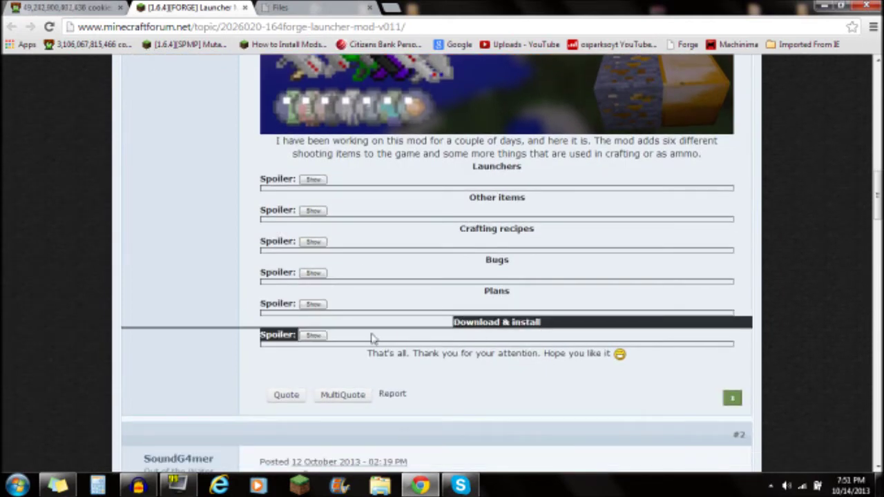
click(312, 336)
drag(290, 350, 430, 350)
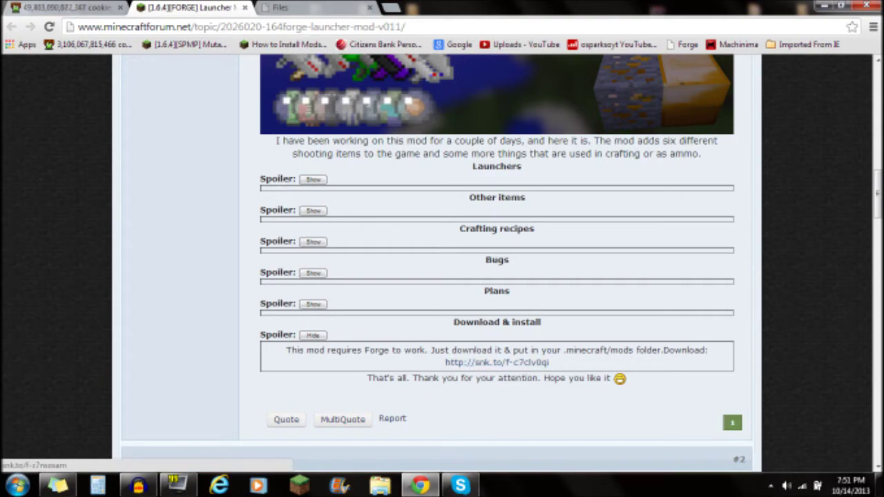
click(822, 6)
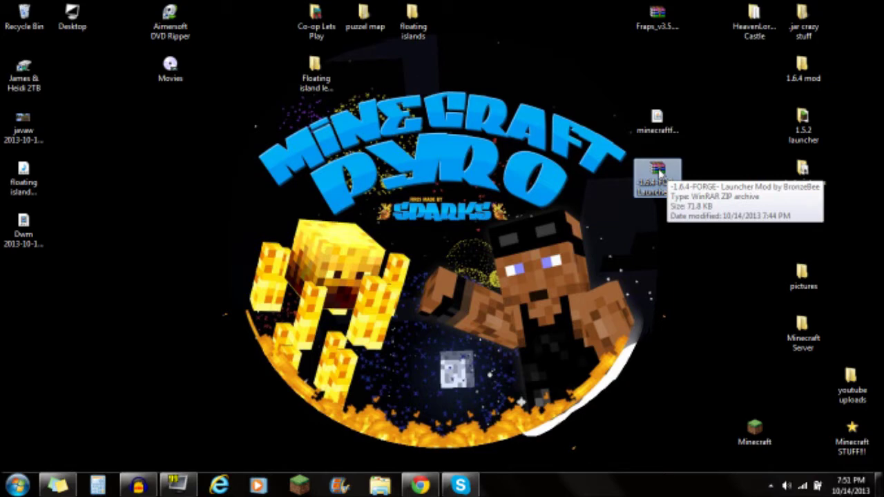
Return to the Launcher Mod post in Chrome and collapse the Download & install spoiler
click(420, 485)
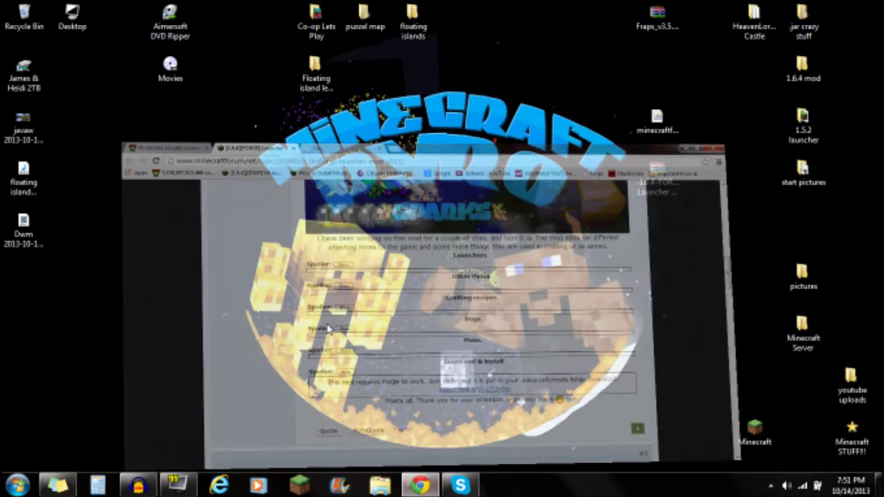
scroll(174, 240, up, 3)
scroll(227, 361, down, 2)
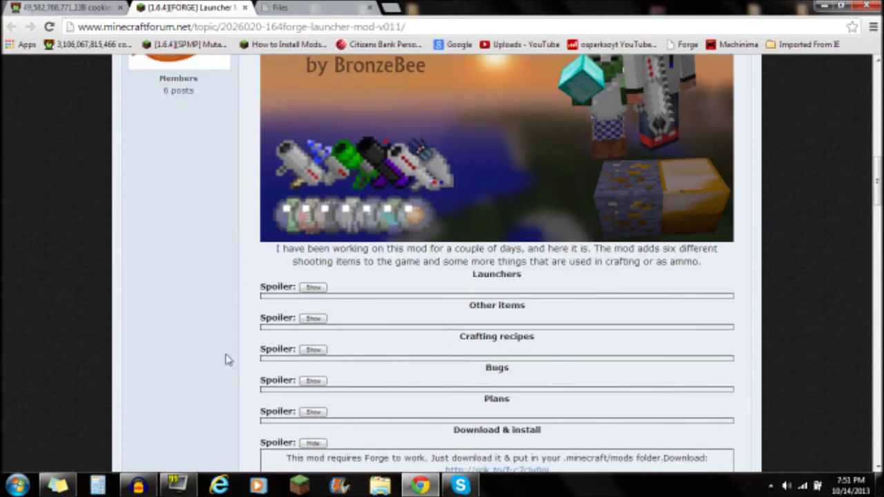
scroll(337, 394, down, 2)
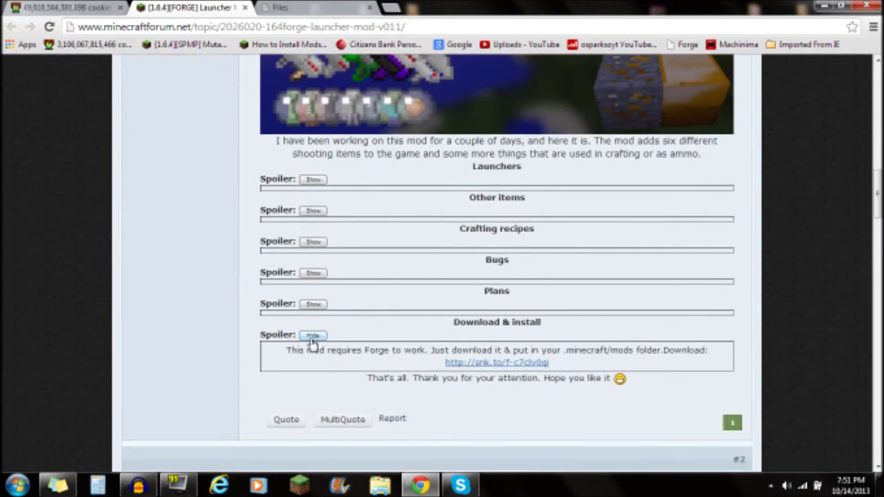
click(313, 335)
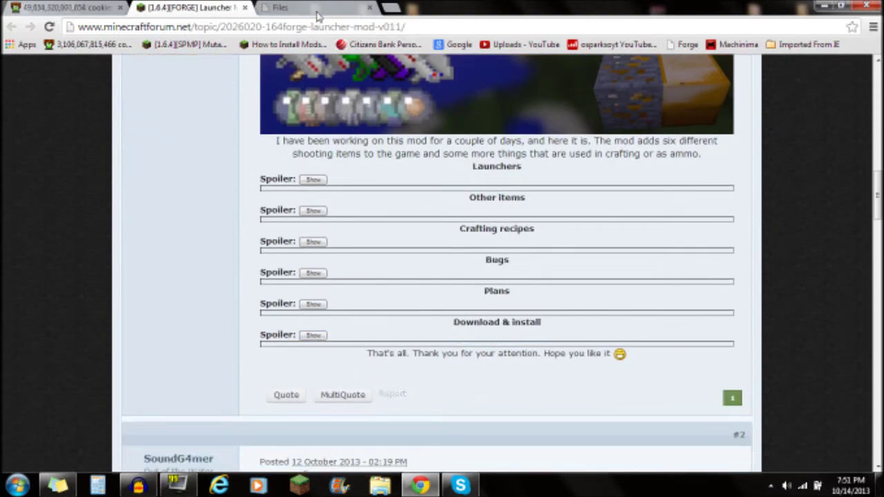
Look up the Recommended-1.6.4 installer on the Minecraft Forge Downloads page, then minimize the browser
click(314, 9)
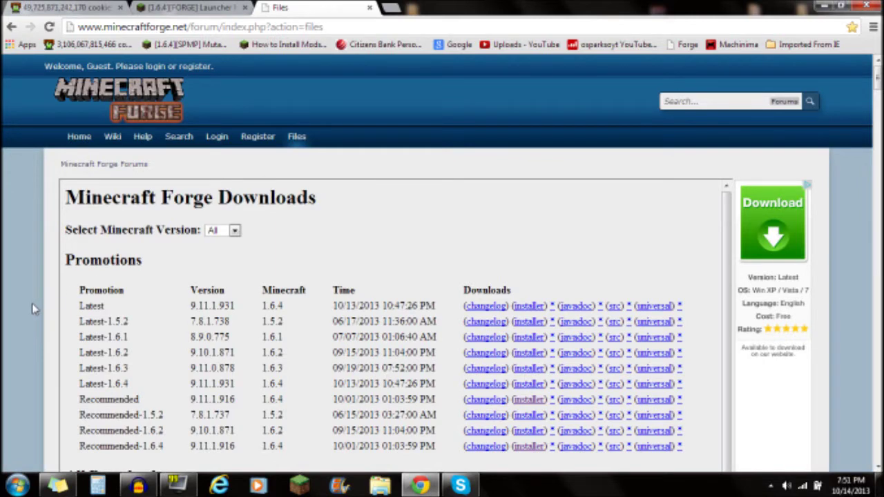
scroll(32, 304, down, 2)
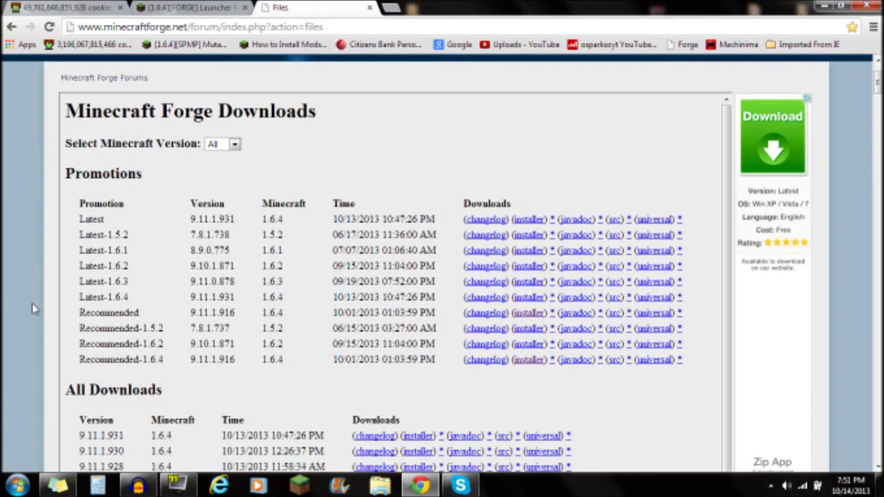
scroll(32, 303, down, 1)
drag(79, 316, 179, 319)
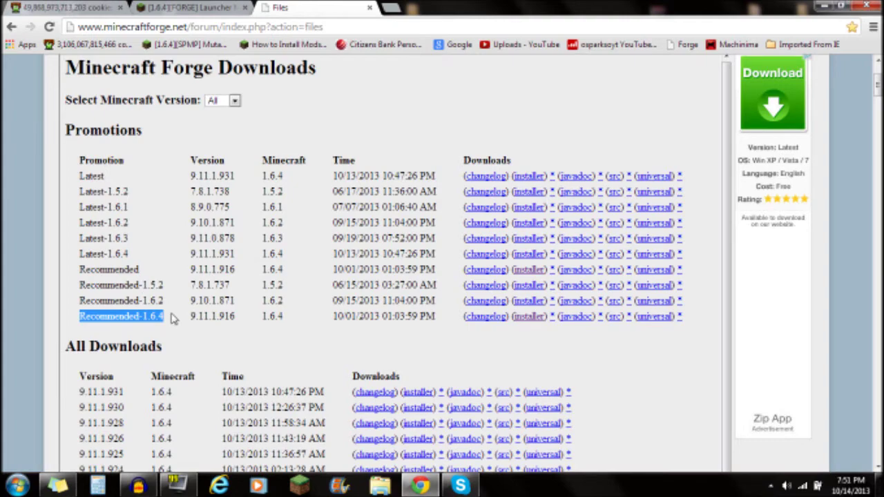
click(174, 319)
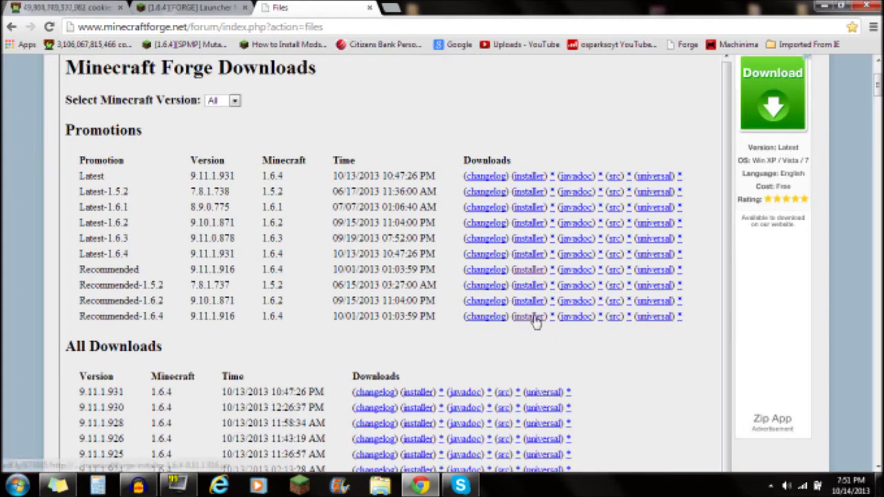
click(821, 7)
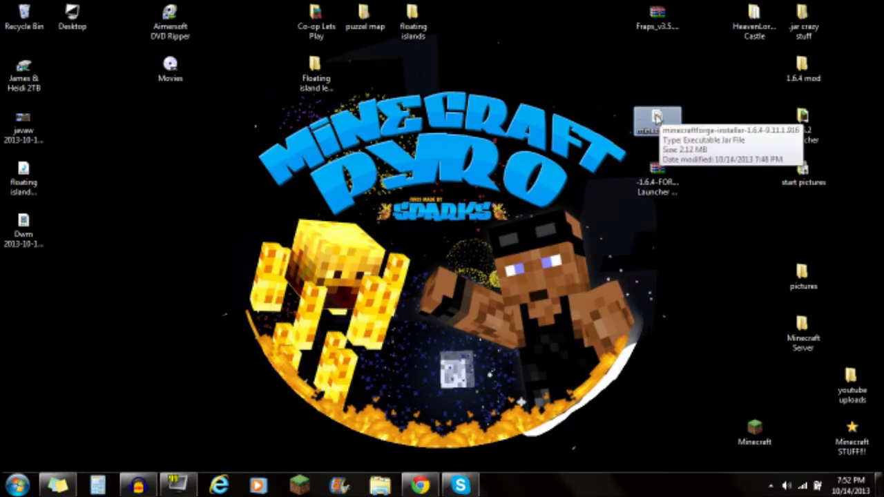
Run the downloaded minecraftforge-installer-1.6.4-9.11.1.916 from the desktop and install the Forge client to the default .minecraft folder
drag(590, 84, 704, 303)
click(615, 165)
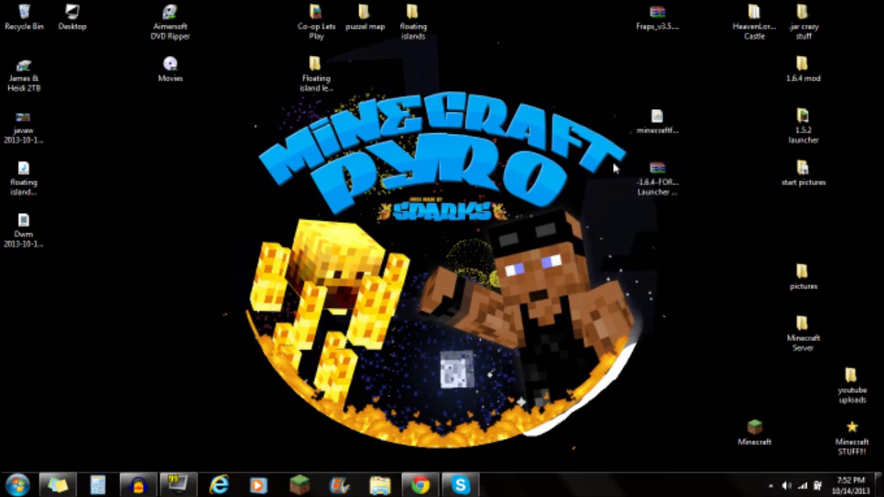
click(663, 126)
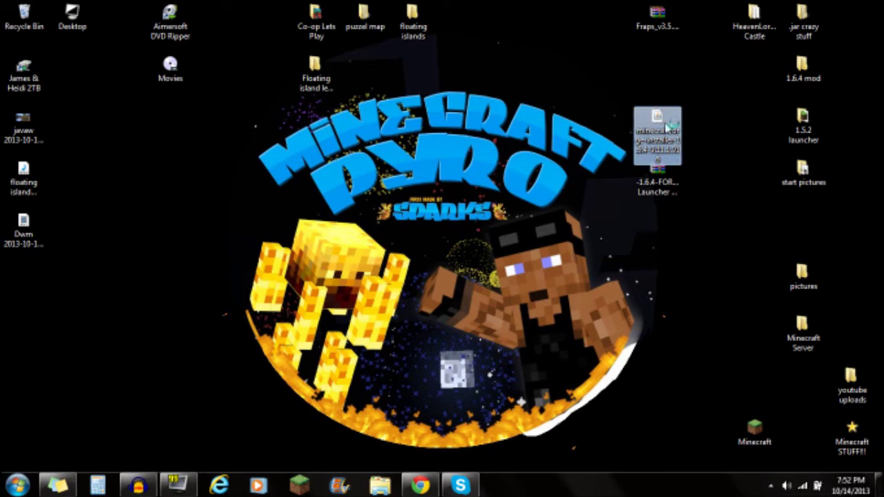
double_click(666, 127)
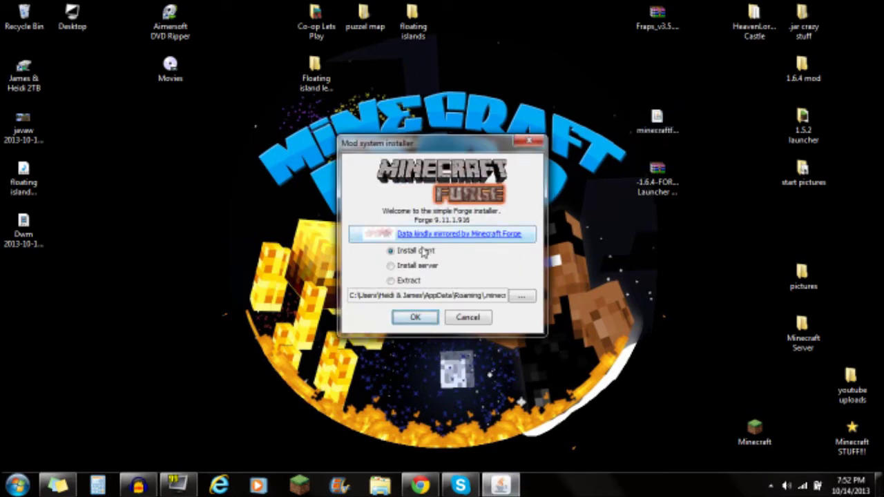
click(415, 318)
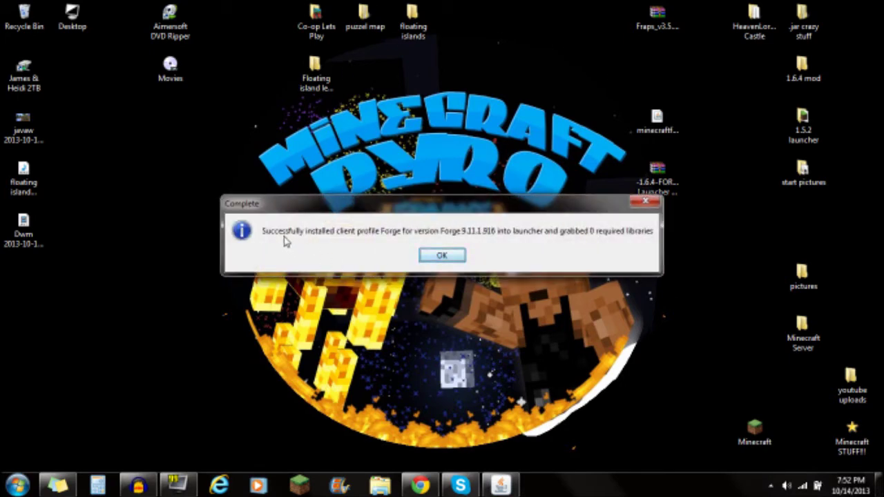
click(441, 254)
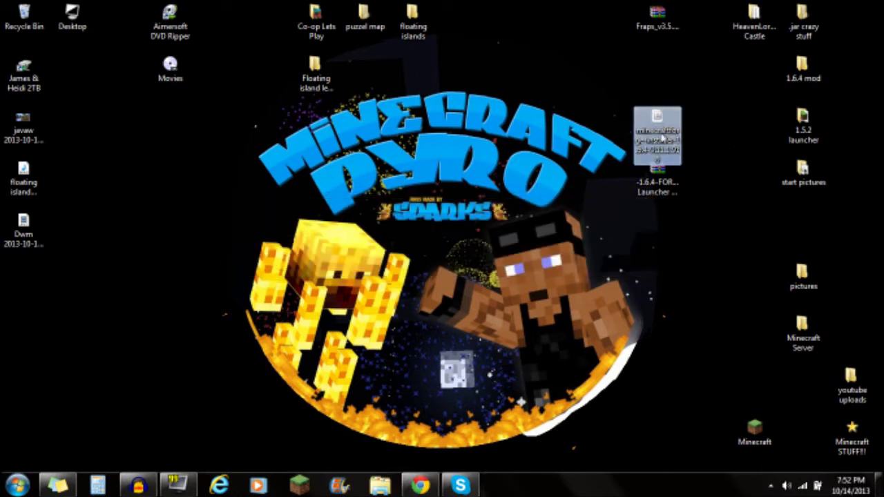
Start the Minecraft launcher and log in to the existing account with the account password
click(494, 252)
click(299, 486)
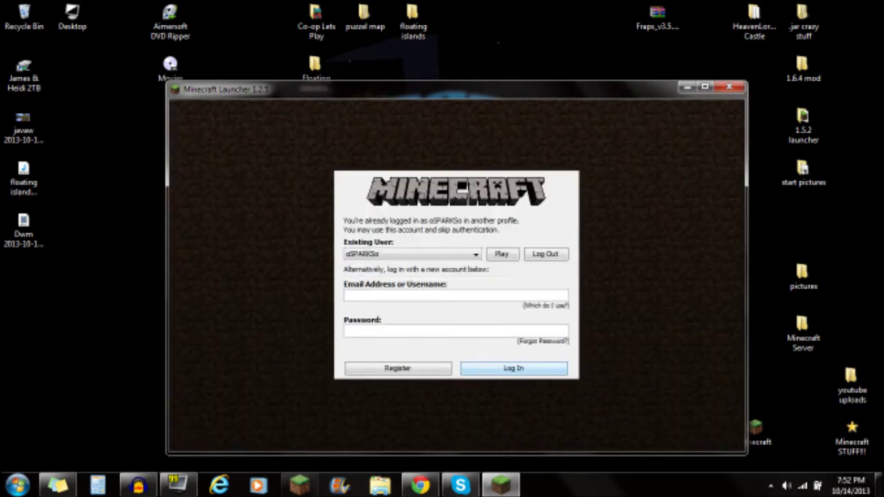
click(501, 254)
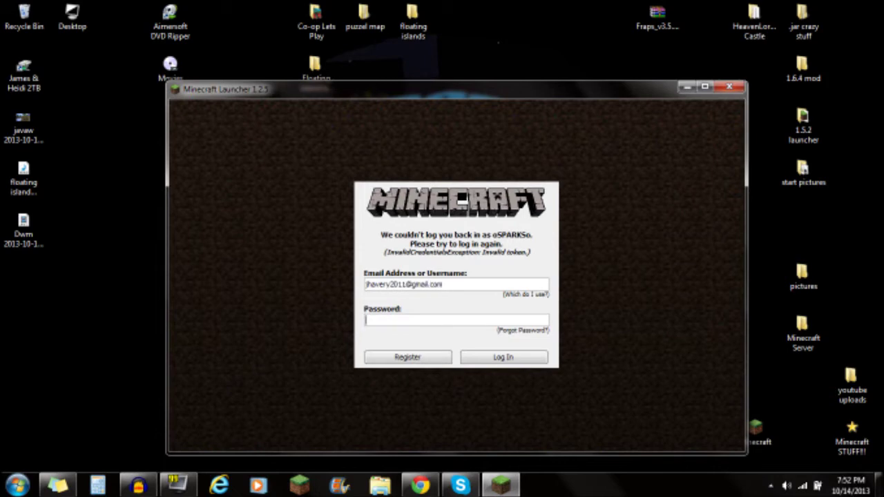
key(Return)
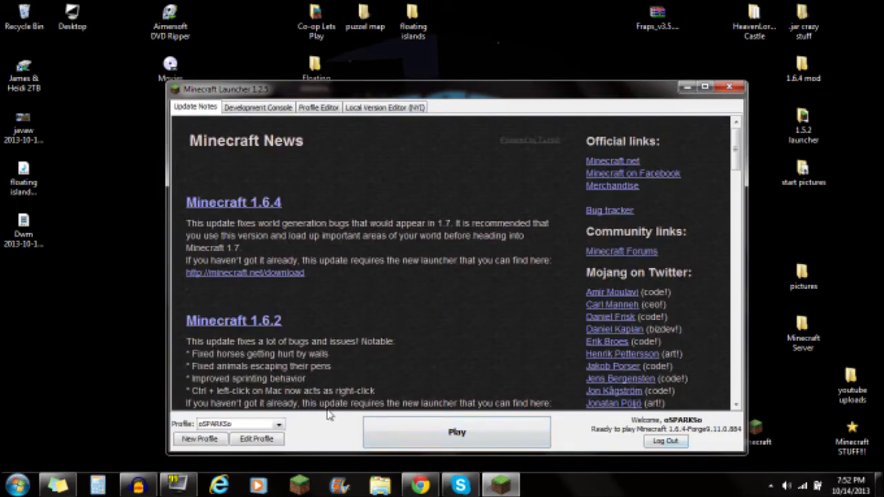
Set the launcher profile's version to release 1.6.4-Forge9.11.1.916 and save the profile
click(255, 441)
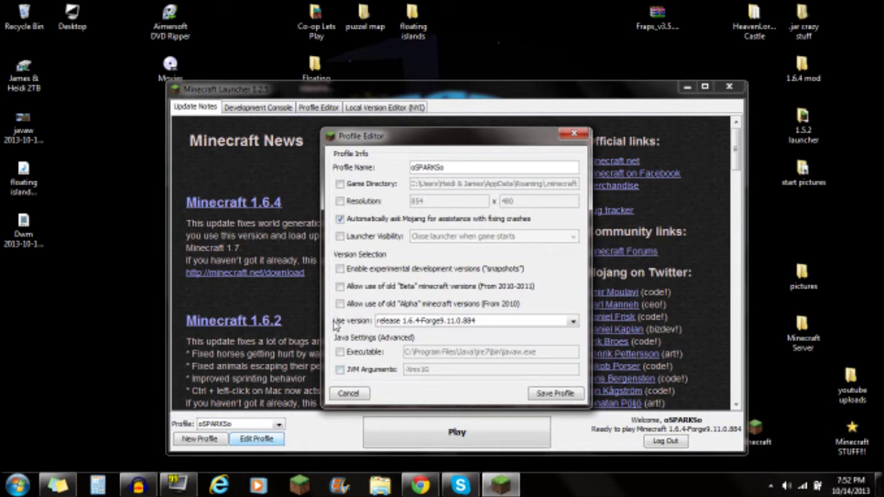
click(572, 322)
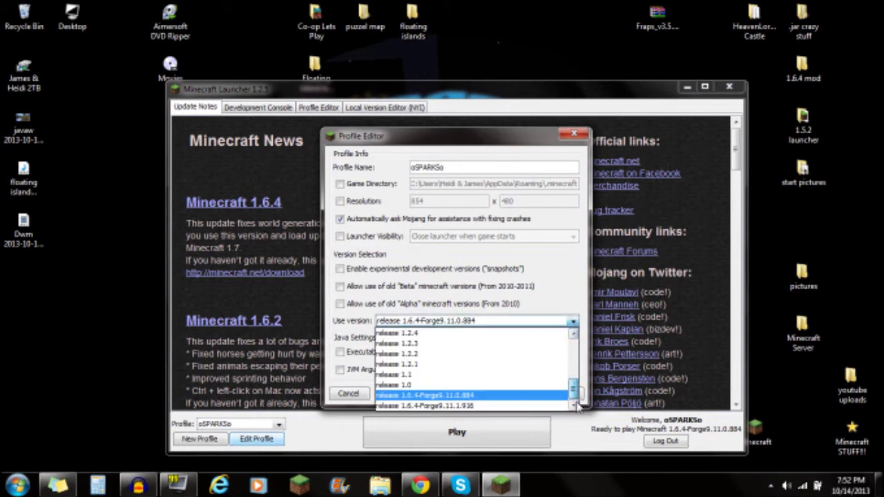
click(472, 409)
click(471, 321)
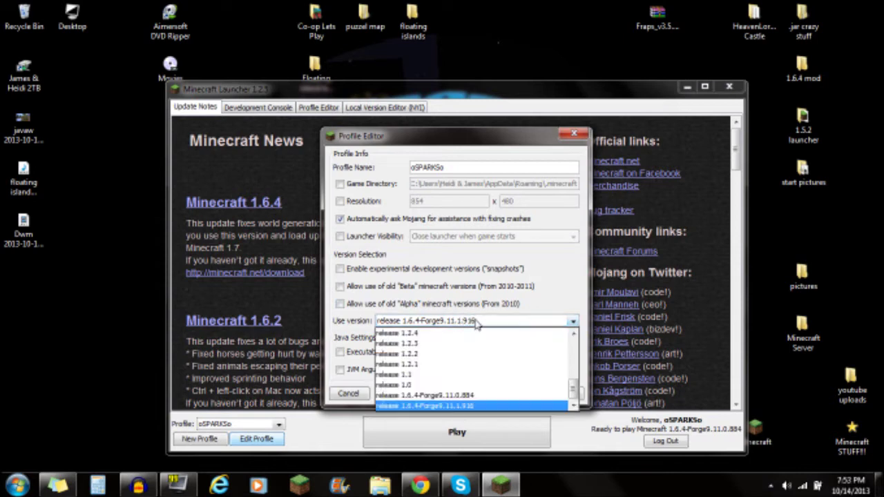
click(459, 408)
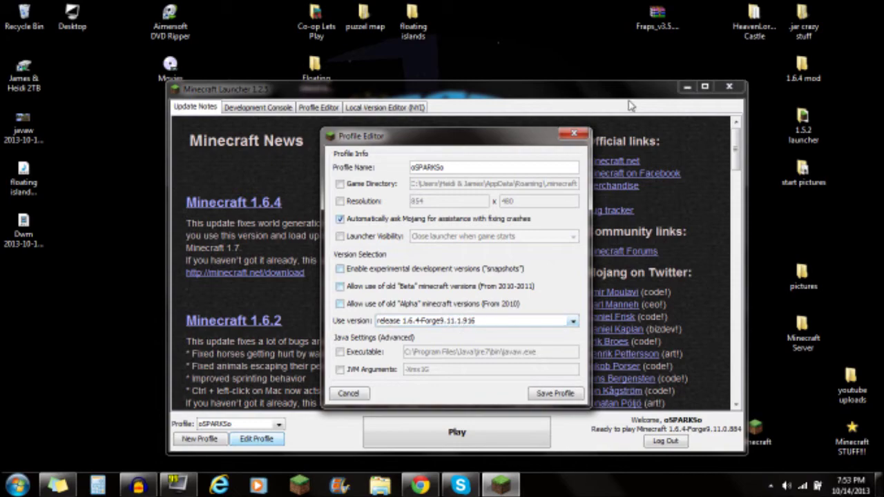
click(555, 393)
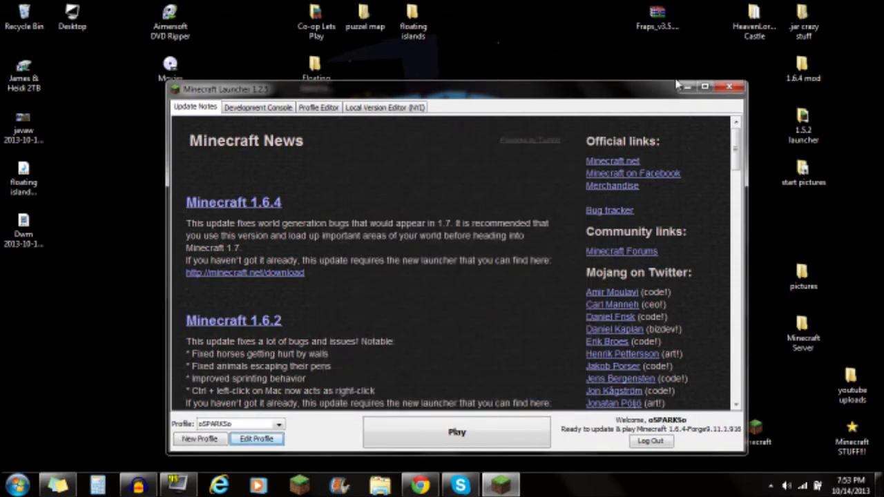
Minimize the launcher and check the Forge installer file on the desktop
click(687, 87)
click(659, 132)
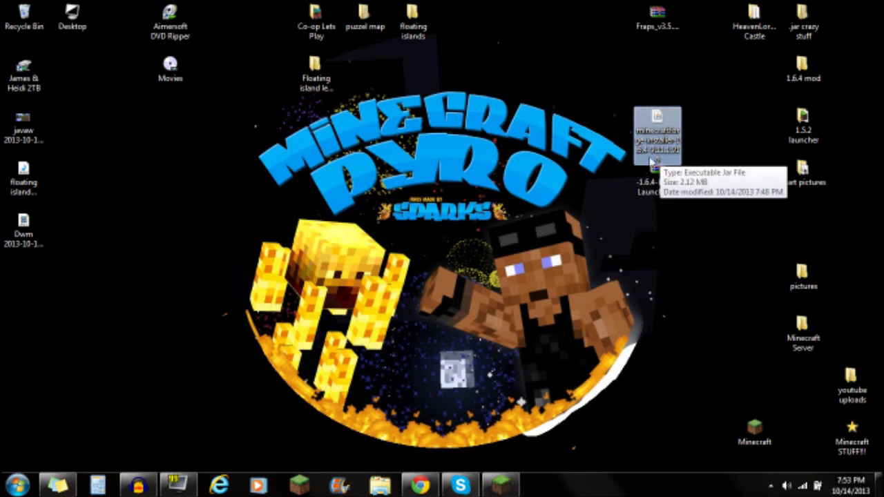
click(557, 254)
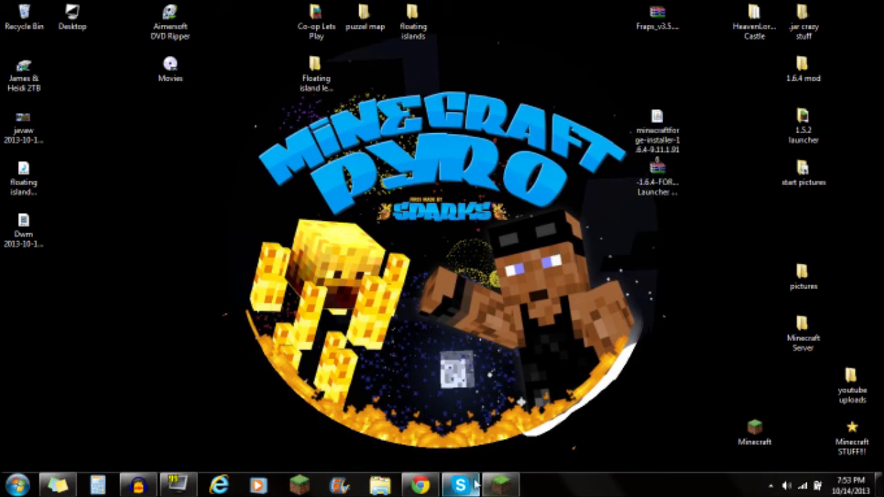
Restore the launcher, start the game with the Forge profile, and reposition the Minecraft 1.6.4 window on the desktop
click(501, 485)
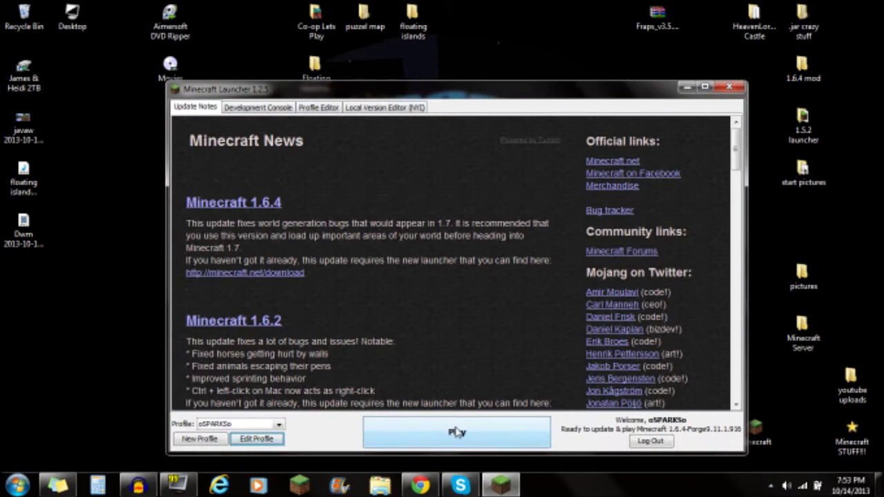
click(456, 431)
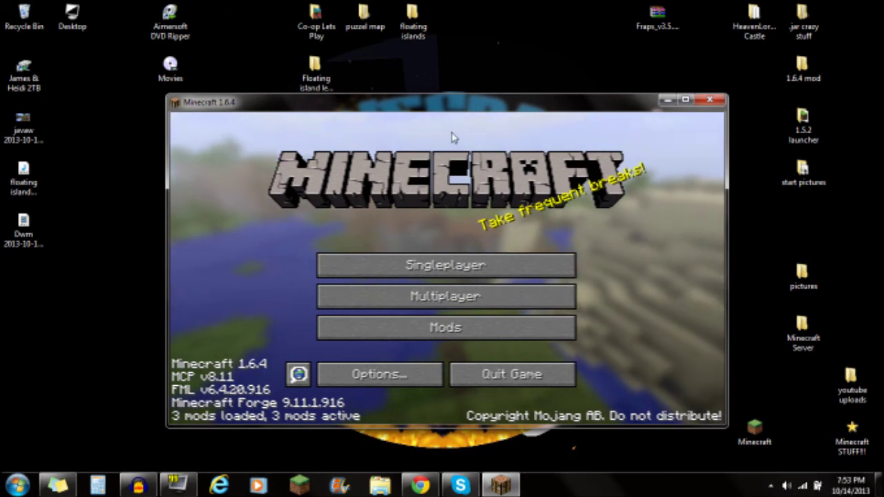
drag(450, 109, 408, 123)
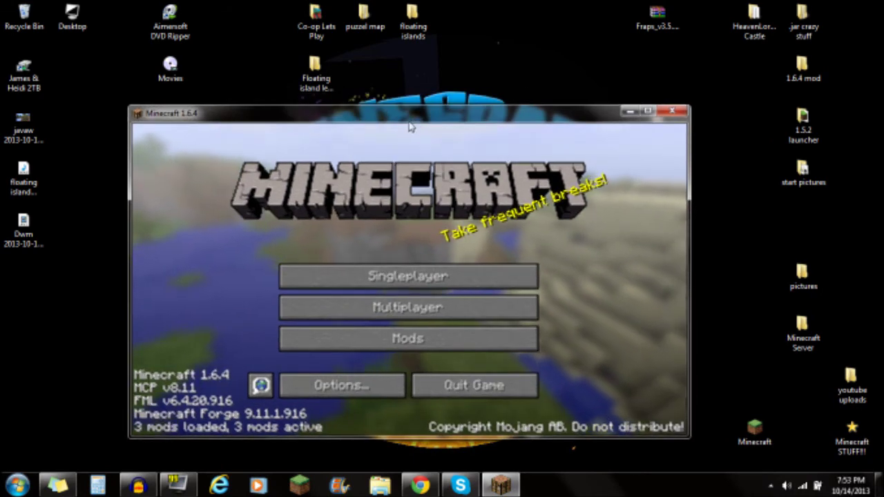
Close the Minecraft 1.6.4 game and check the Launcher Mod ZIP archive on the desktop
click(669, 112)
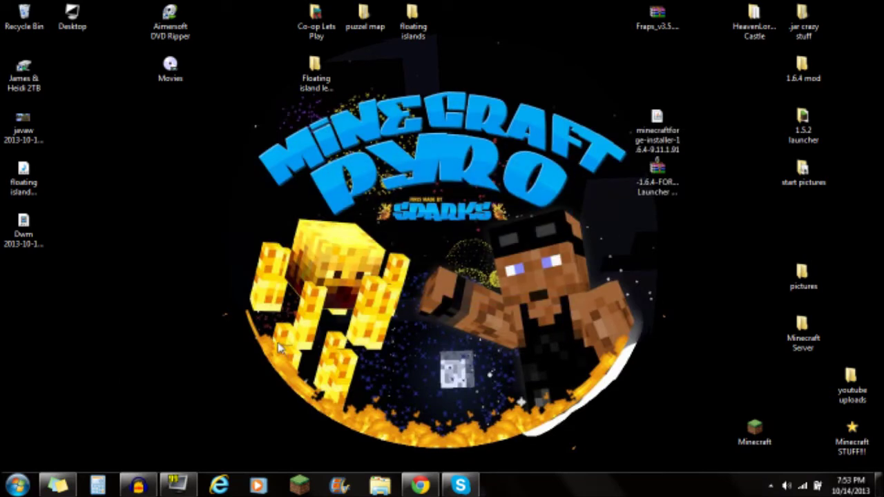
drag(637, 271, 645, 172)
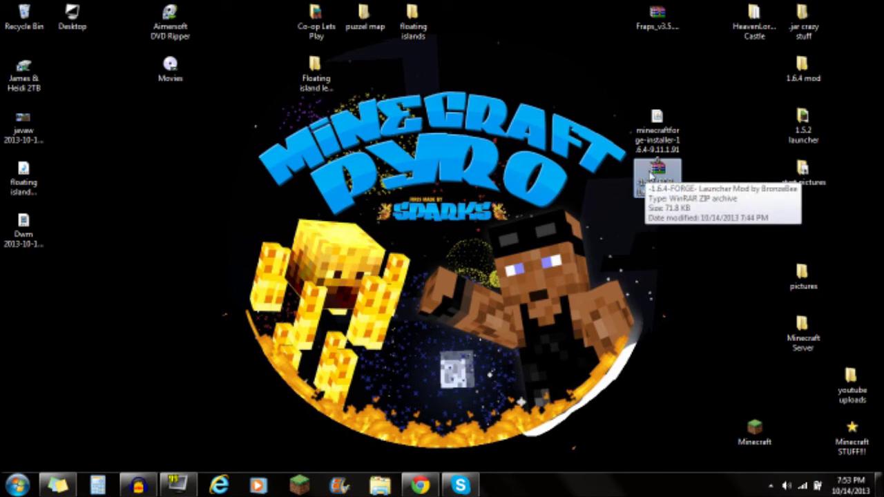
click(512, 267)
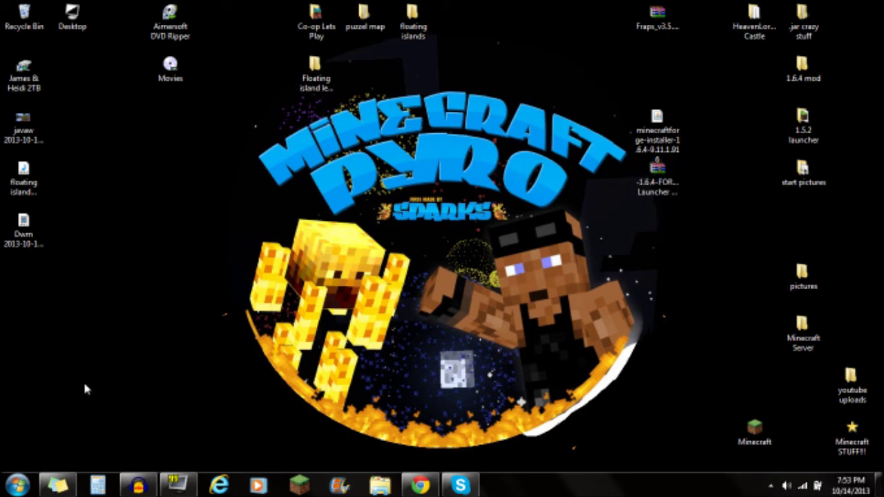
Find the Roaming folder with %appdata%, move its window clear of the desktop mod files, and open the .minecraft folder
click(18, 485)
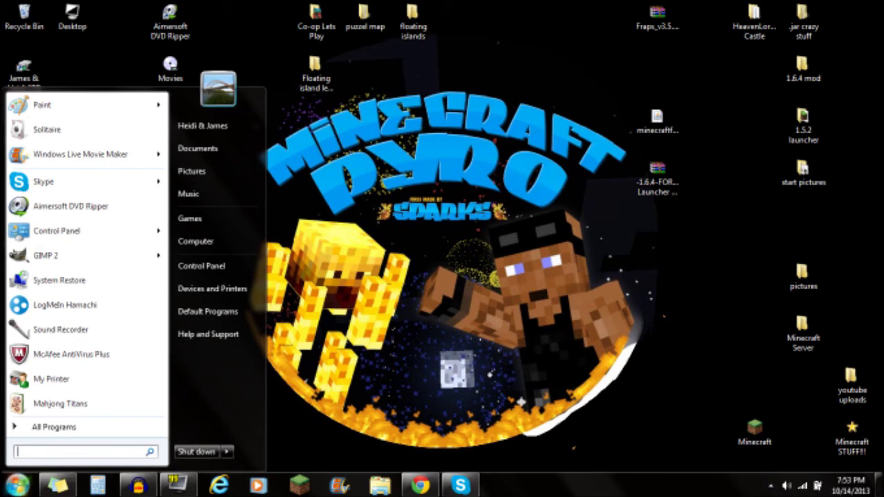
text(%app)
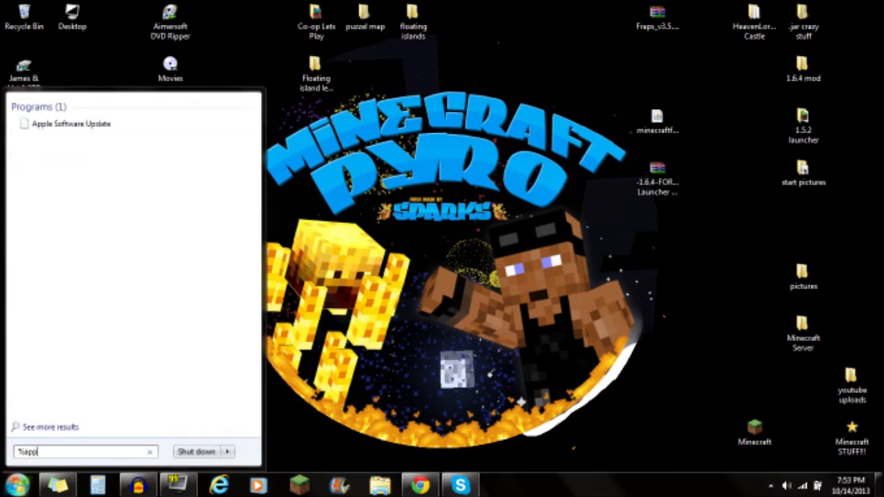
text(data%)
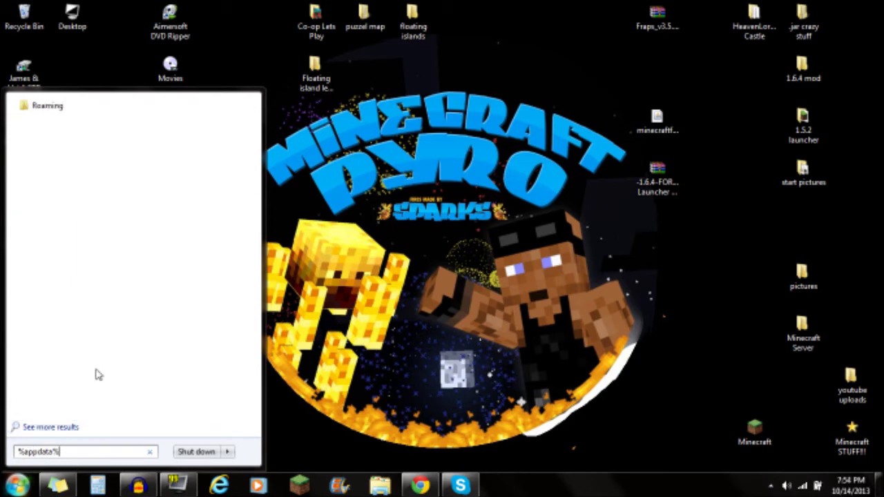
click(40, 105)
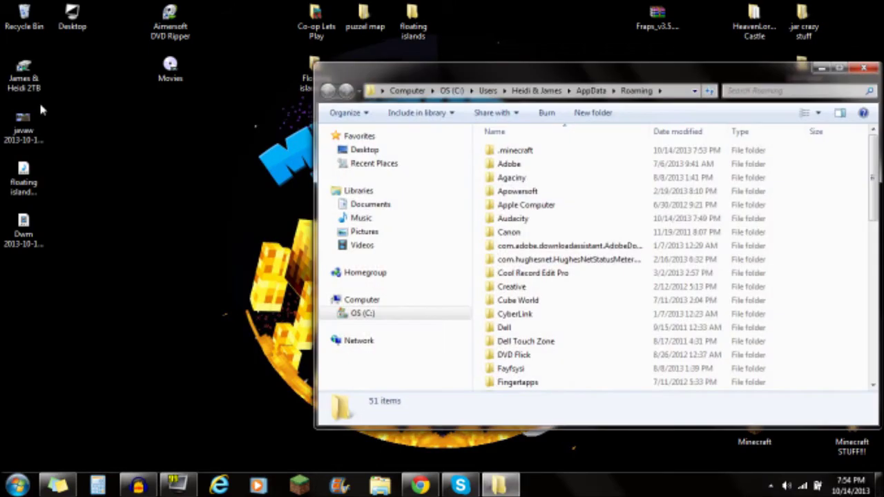
drag(442, 78, 100, 29)
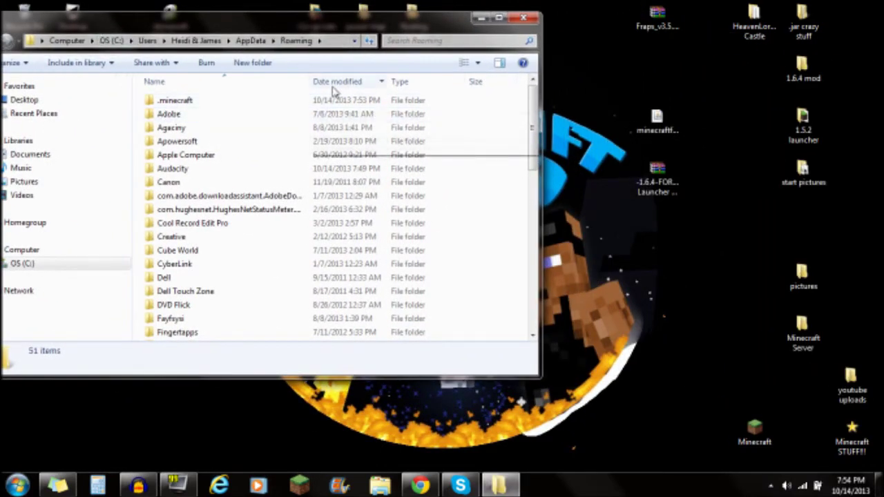
double_click(158, 100)
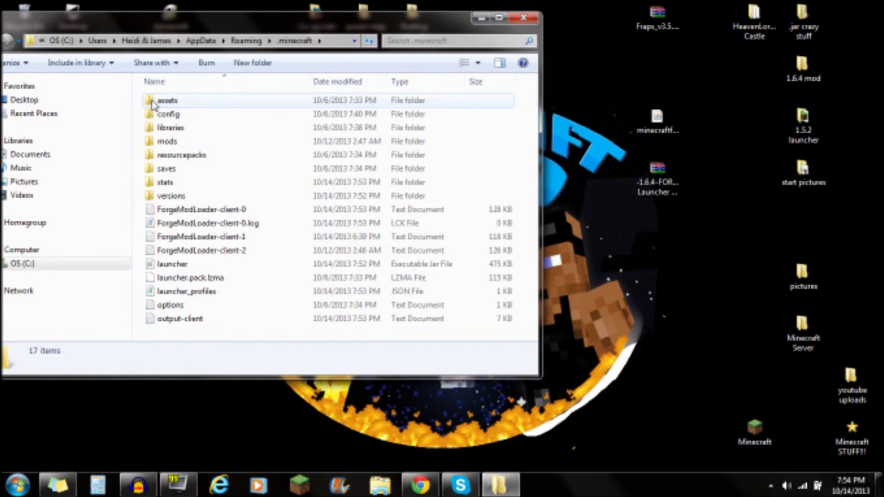
Move the Launcher Mod ZIP archive from the desktop into the mods folder of .minecraft and close the folder window
drag(131, 149, 213, 147)
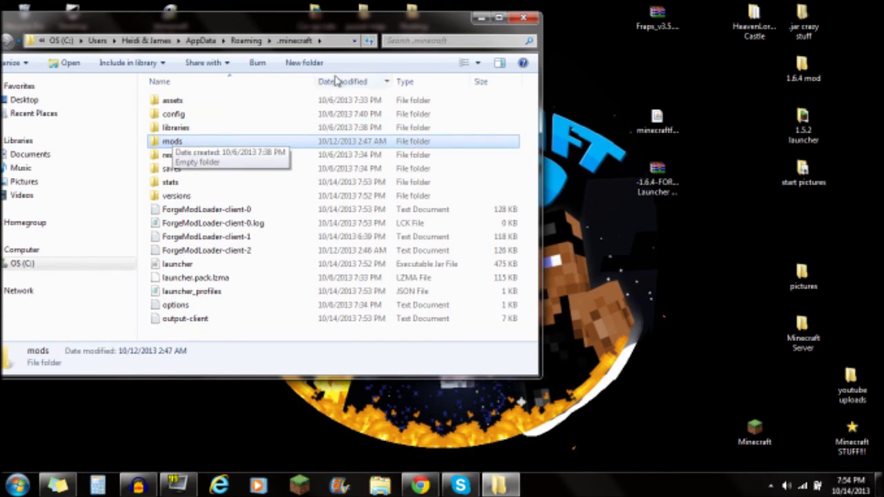
double_click(179, 143)
drag(200, 114, 380, 260)
drag(617, 313, 310, 186)
click(359, 173)
click(522, 19)
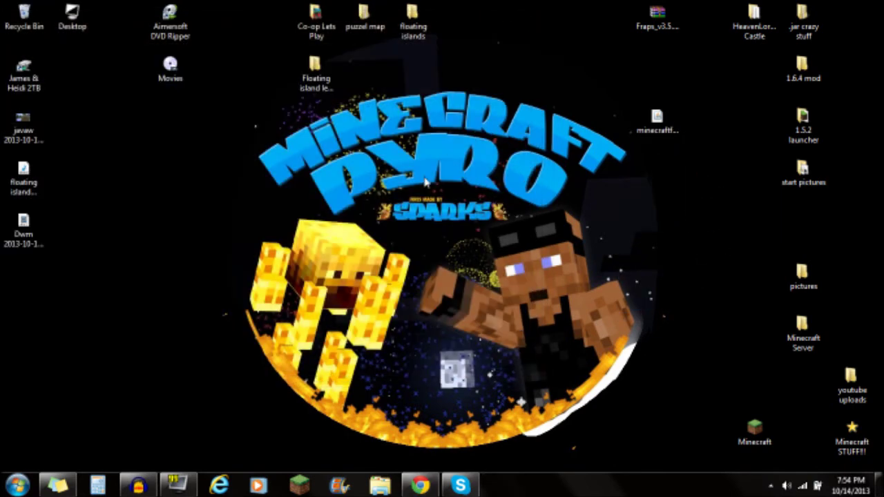
Start Minecraft with the 1.6.4-Forge9.11.1.916 profile and show the Launcher Mod's details in the mod list
click(301, 485)
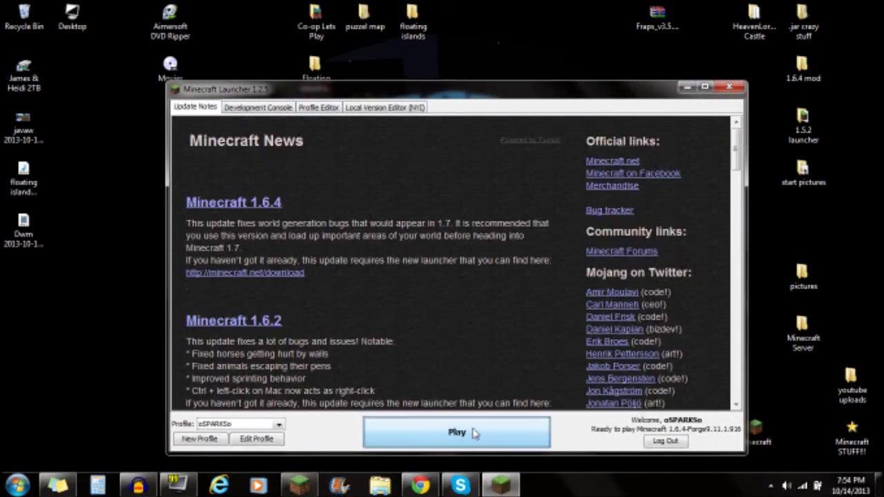
click(473, 434)
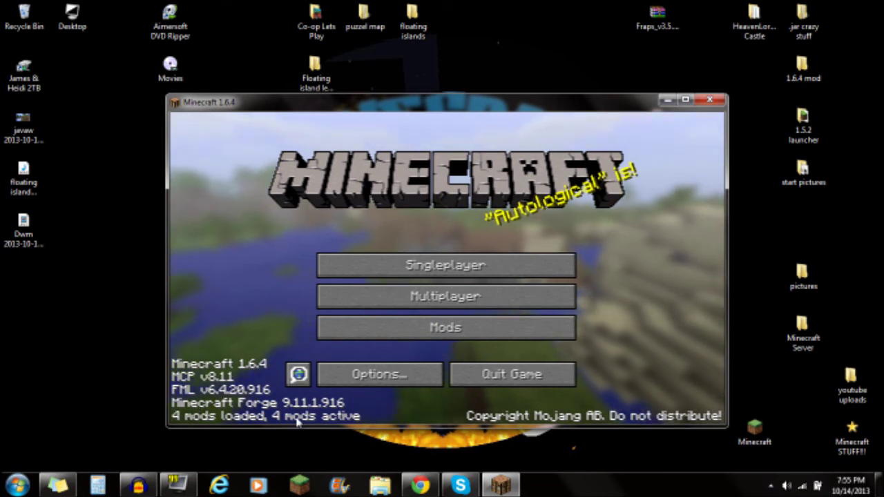
click(443, 337)
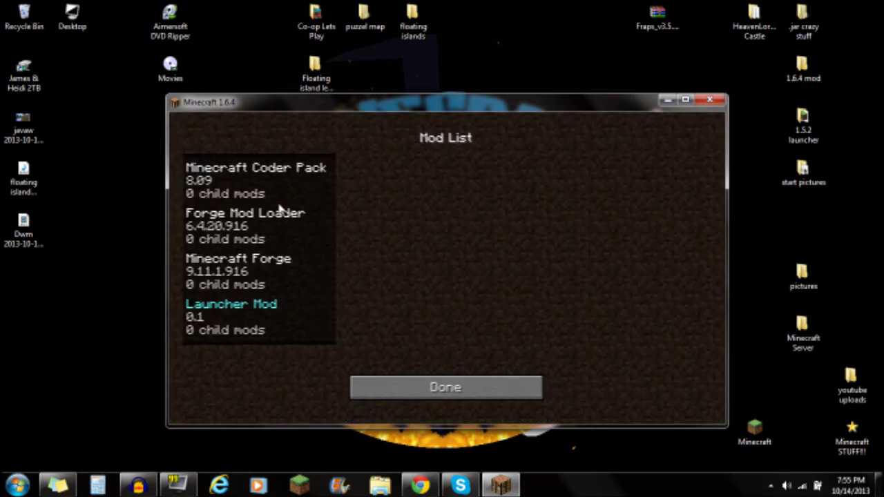
click(236, 334)
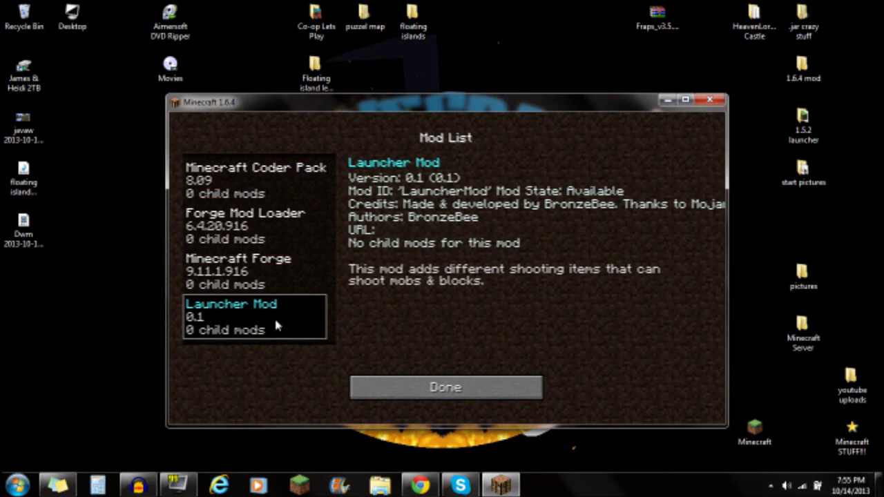